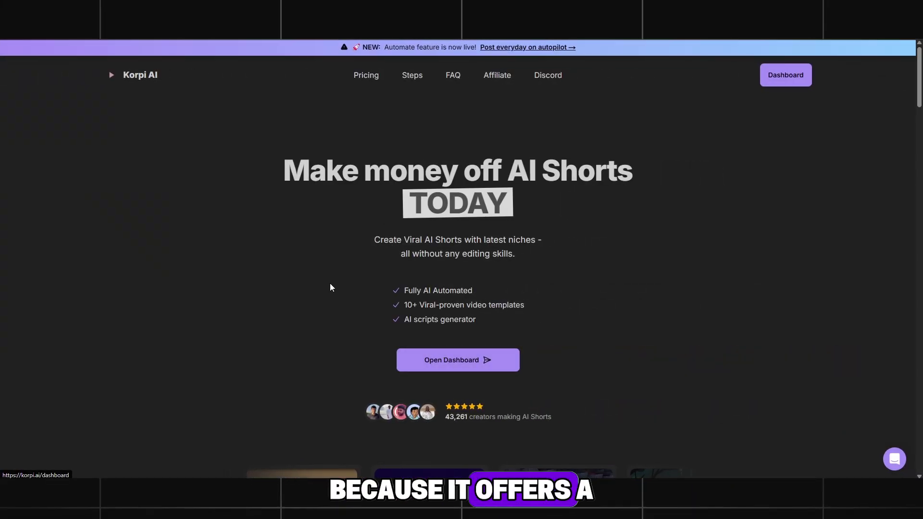
Scroll the Dashboard to More Options and open the Split Screen card.
scroll(308, 281, down, 10)
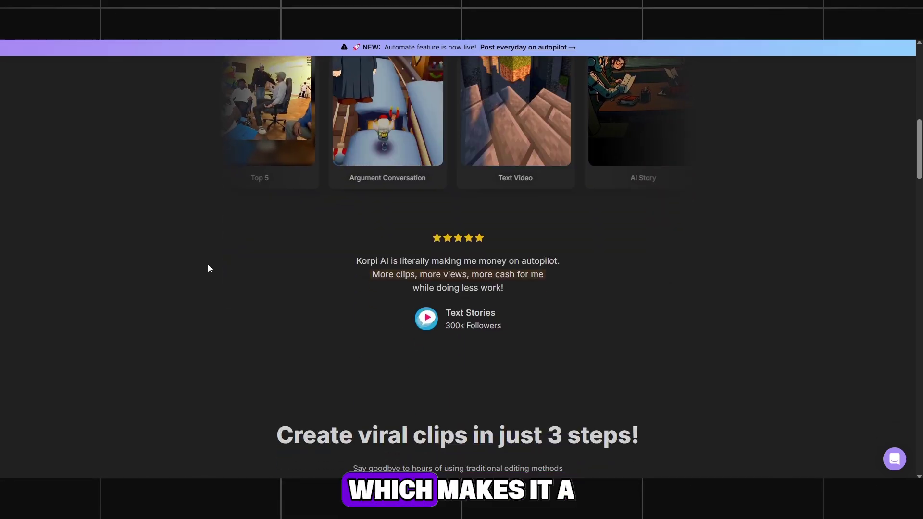
scroll(208, 268, down, 10)
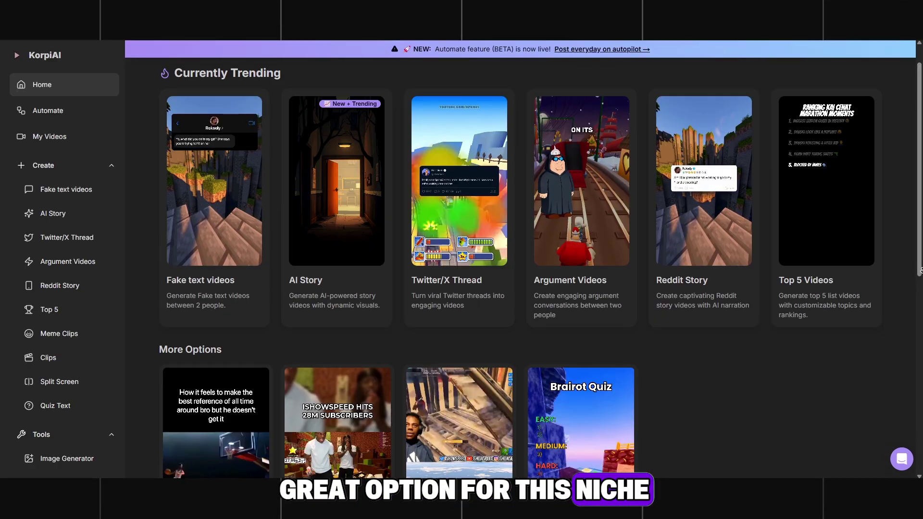
scroll(516, 269, down, 2)
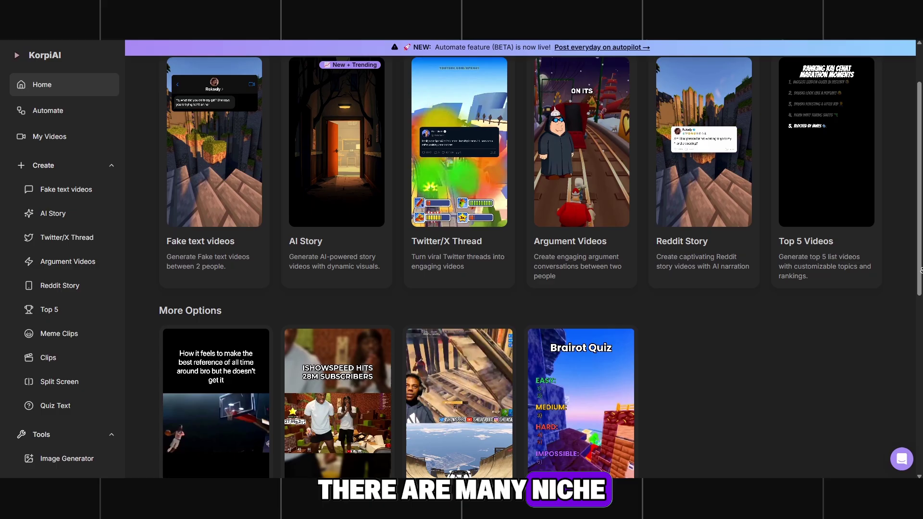
scroll(517, 269, down, 6)
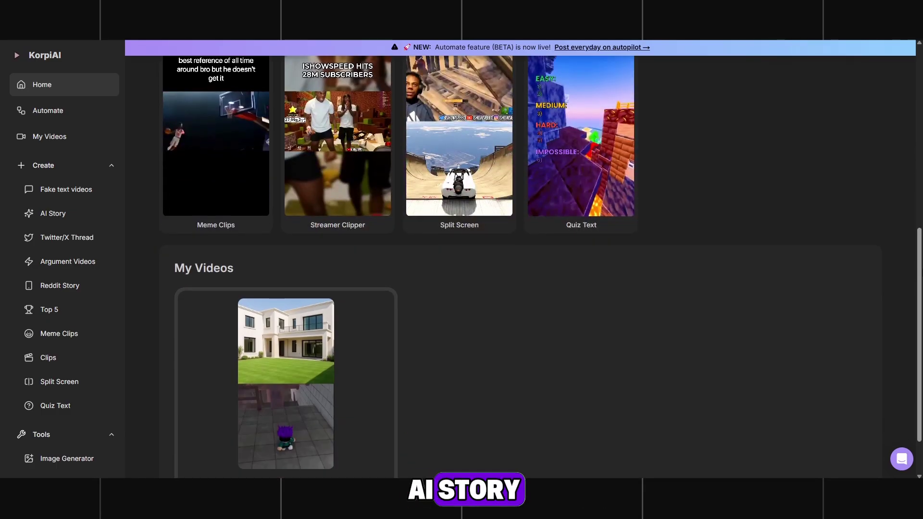
scroll(517, 270, up, 4)
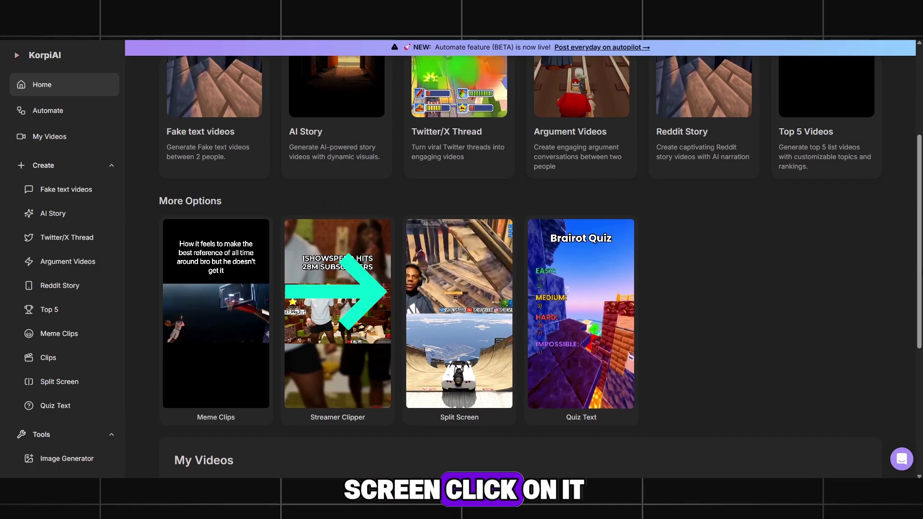
click(459, 251)
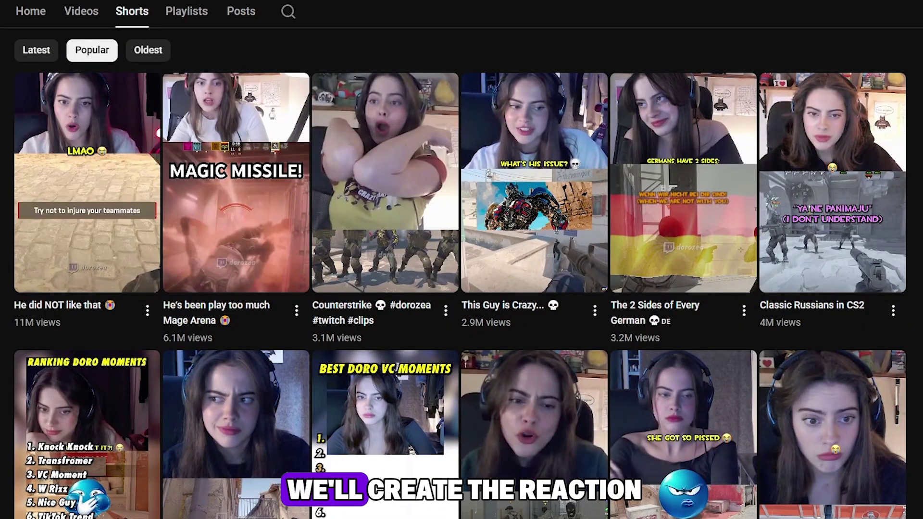
scroll(462, 260, down, 4)
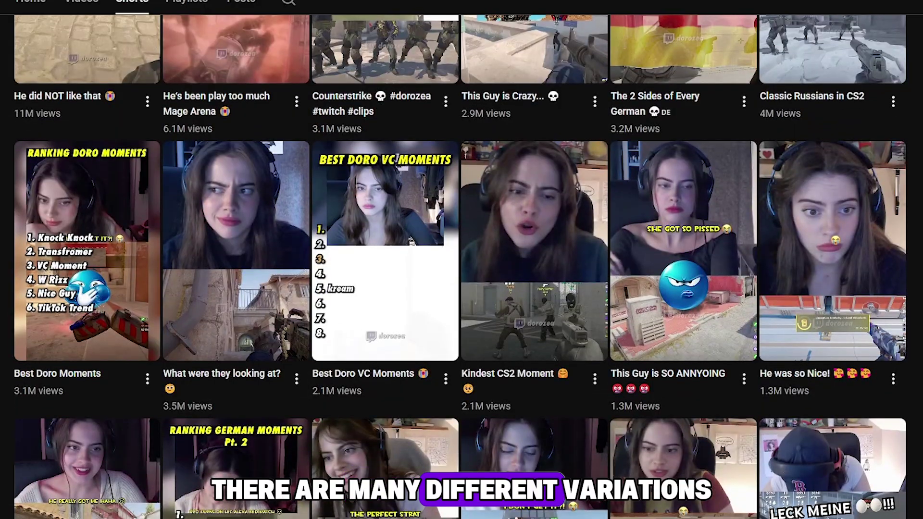
scroll(462, 260, down, 6)
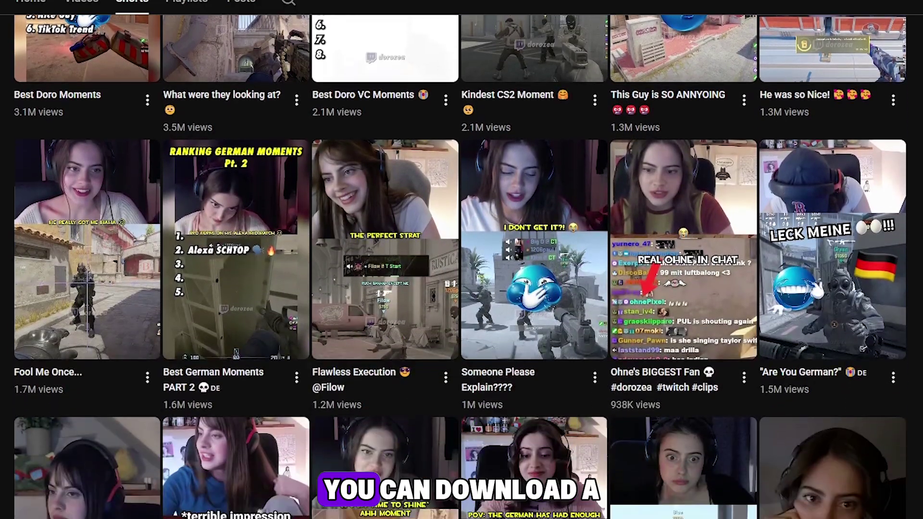
scroll(462, 260, down, 2)
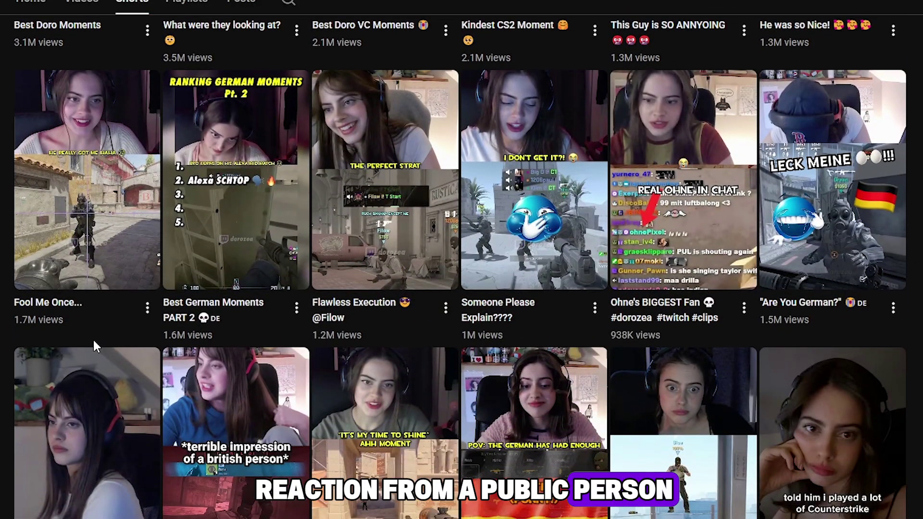
scroll(93, 339, down, 7)
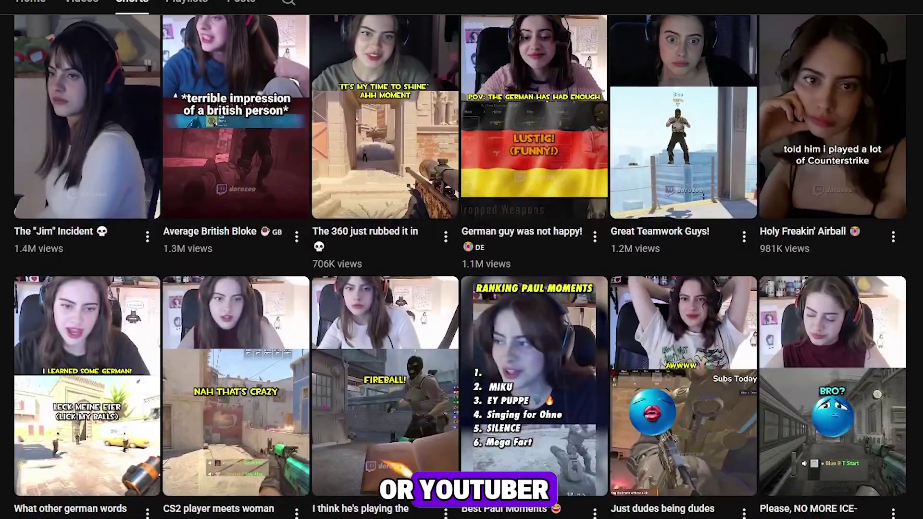
scroll(462, 260, down, 8)
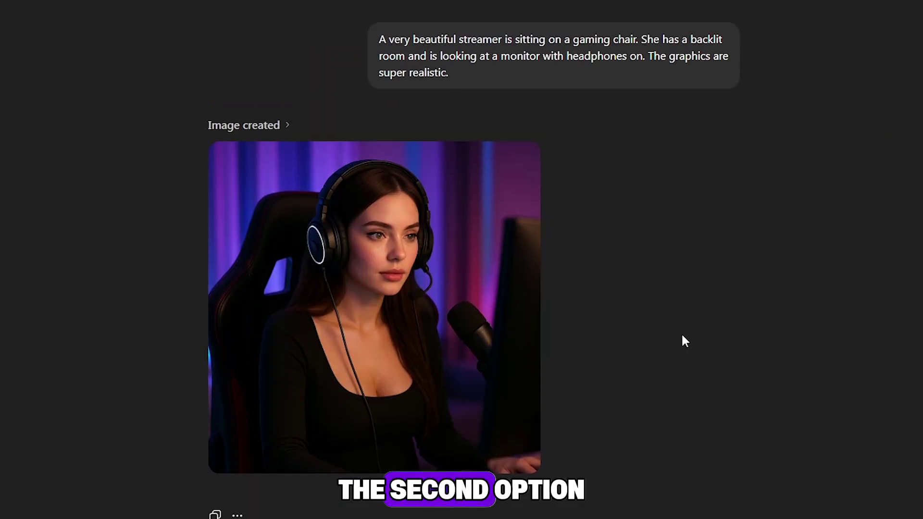
scroll(686, 341, up, 1)
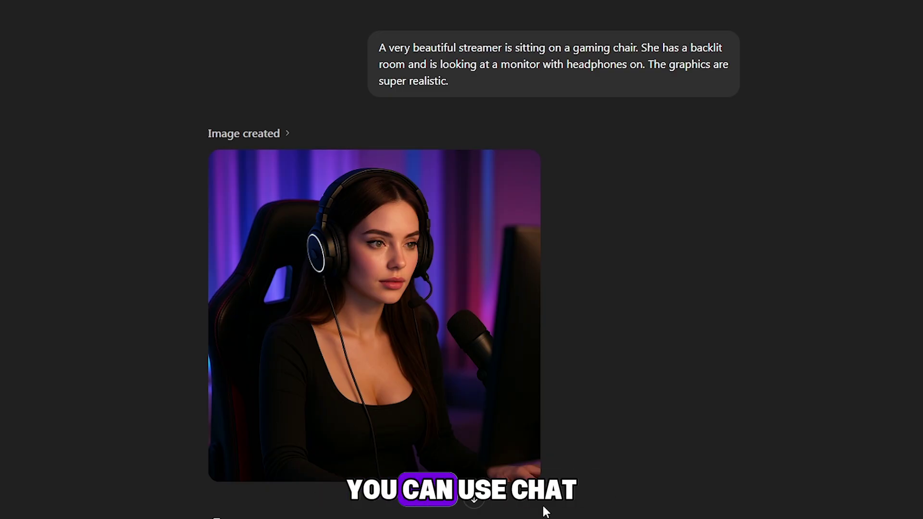
scroll(713, 385, down, 2)
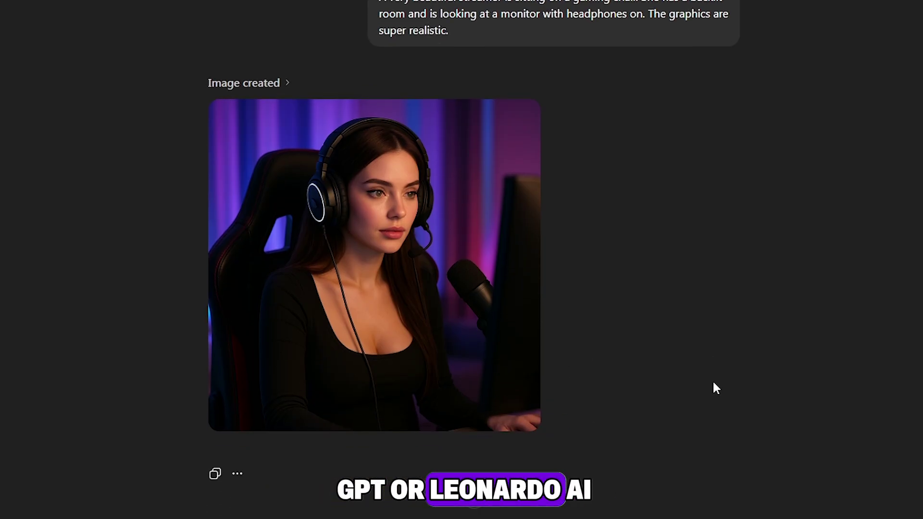
scroll(712, 387, up, 2)
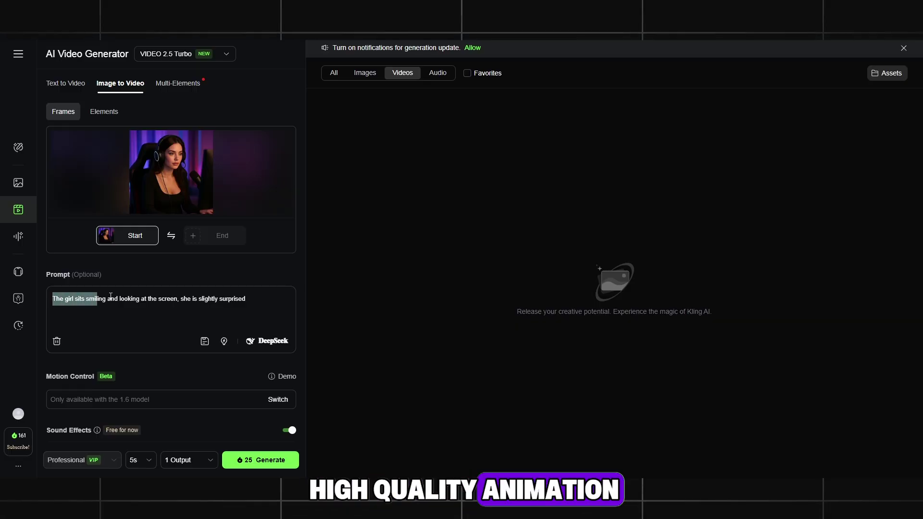
Select the entire Kling animation prompt text, then clear the selection.
drag(110, 296, 260, 300)
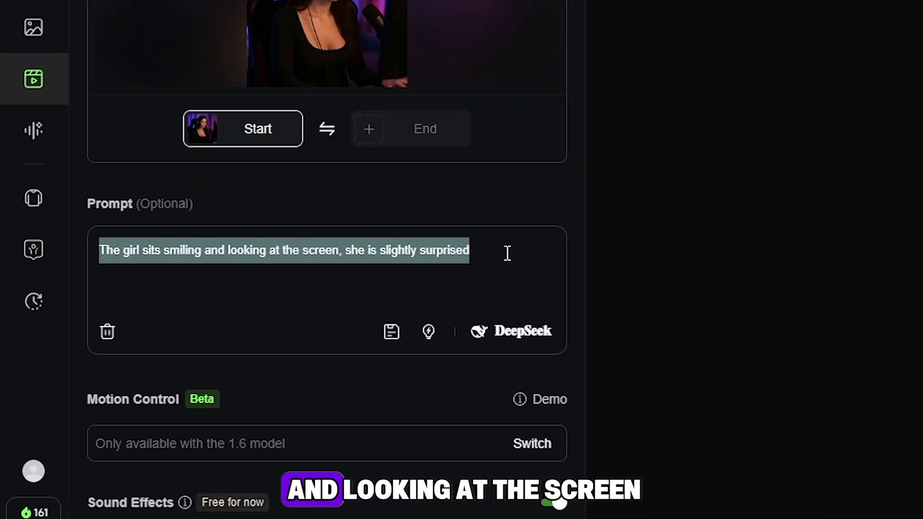
click(508, 253)
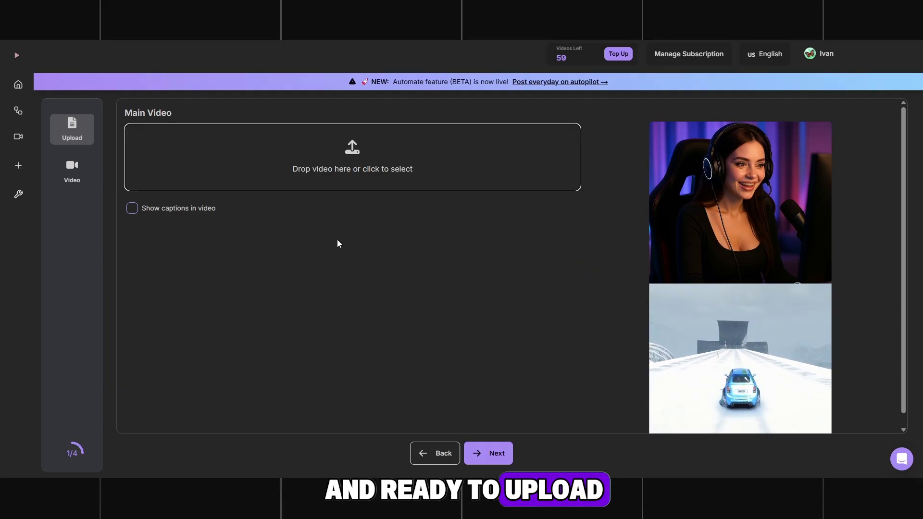
Pick a Roblox gameplay clip as the background and generate the split-screen video (1 Credit).
click(74, 169)
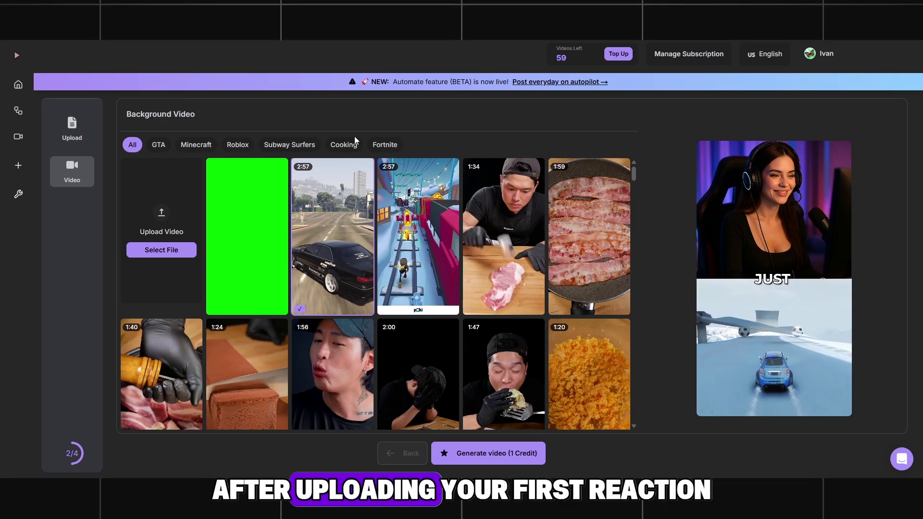
click(238, 147)
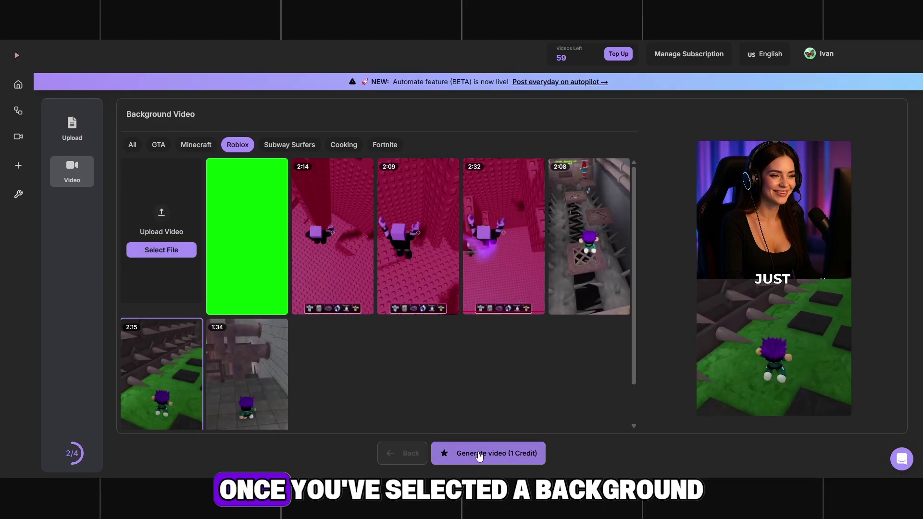
click(478, 451)
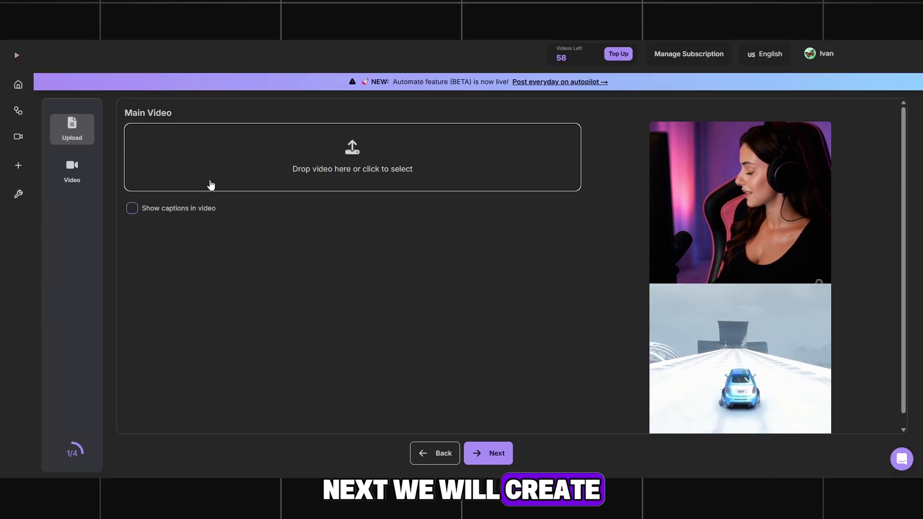
Choose the pink 2:14 Roblox clip as the background and generate the short (1 Credit).
click(72, 169)
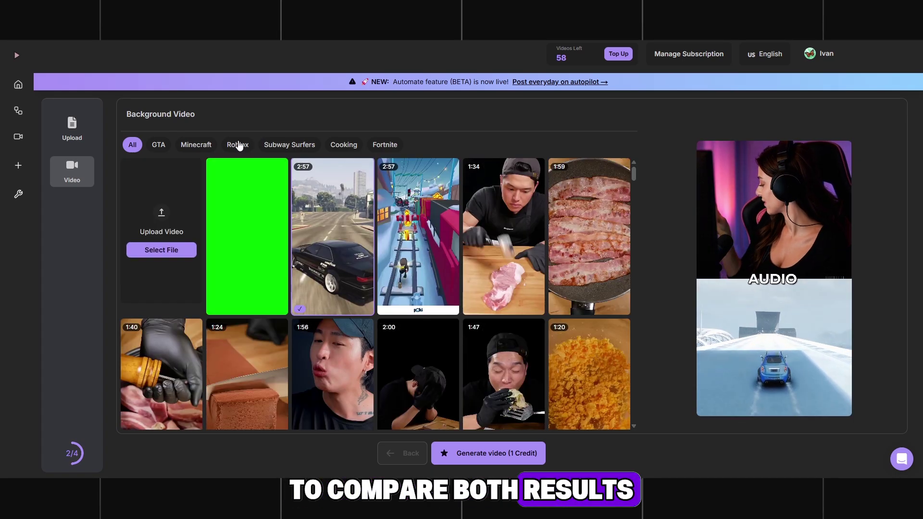
click(238, 144)
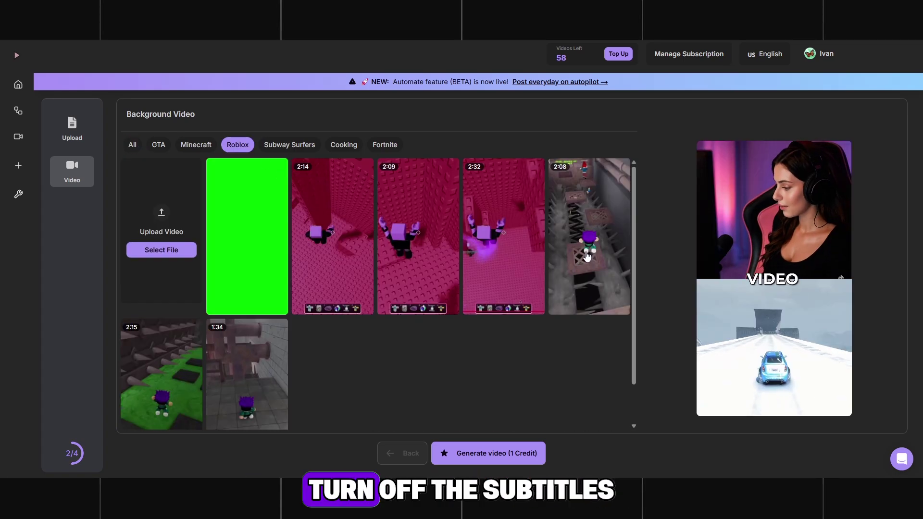
click(586, 260)
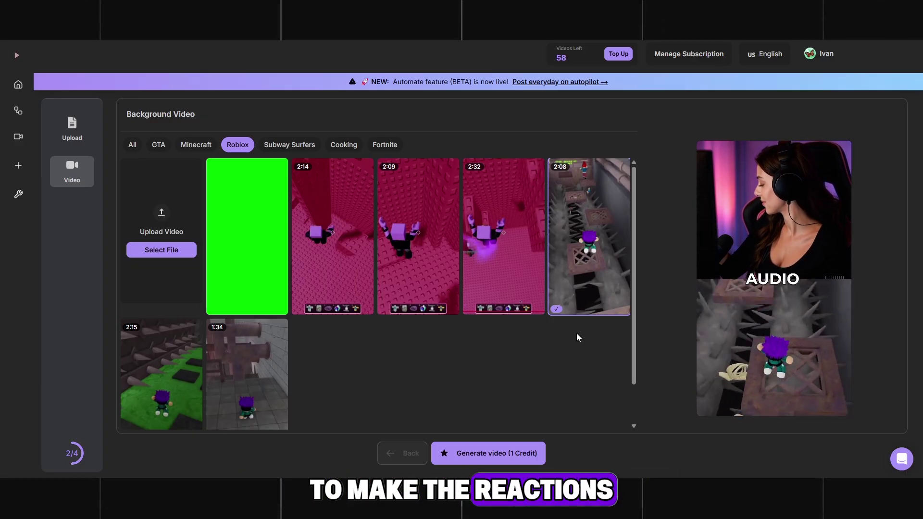
click(351, 238)
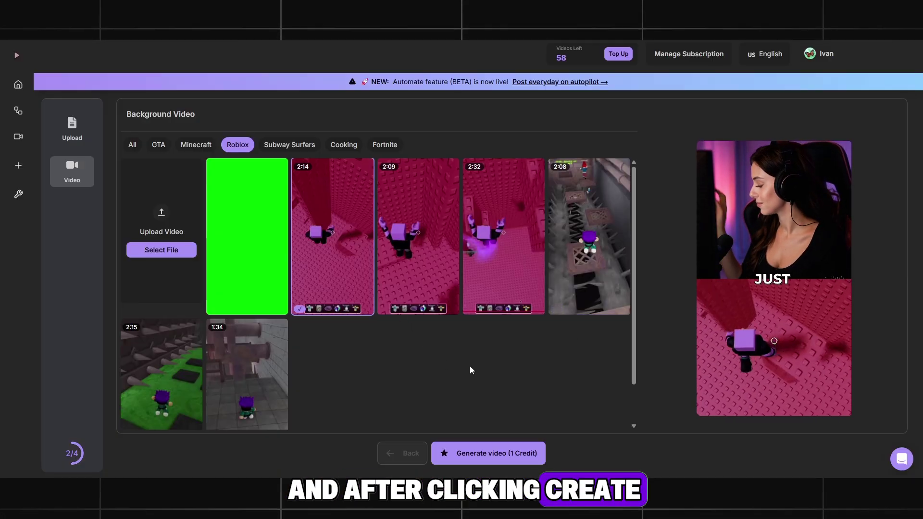
click(500, 452)
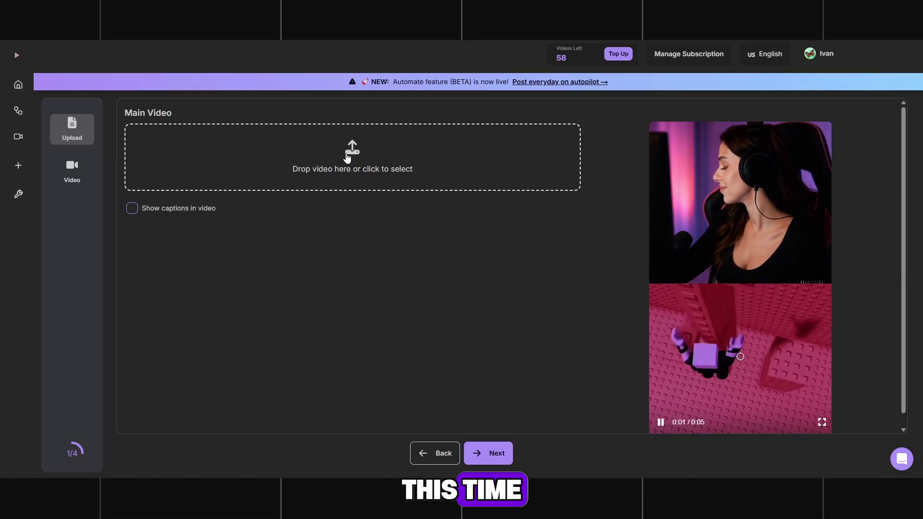
Upload the 15-second headphone-wearing streamer clip as the main video.
click(350, 158)
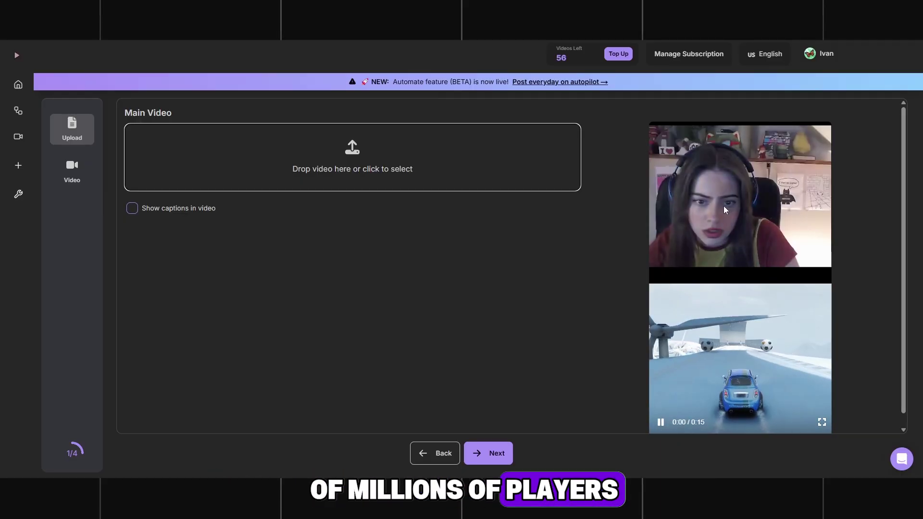
Try the 2:08 and 2:32 Roblox clips, then settle on another pink Roblox background.
click(70, 174)
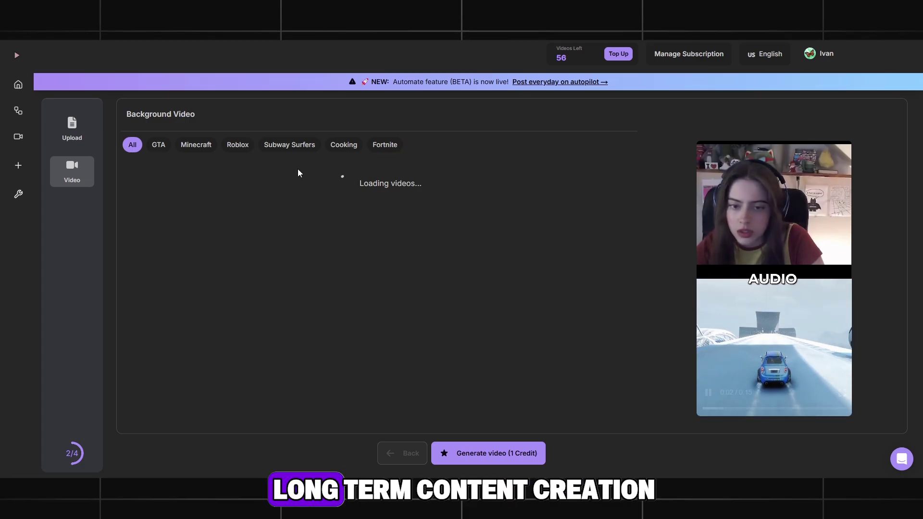
click(236, 147)
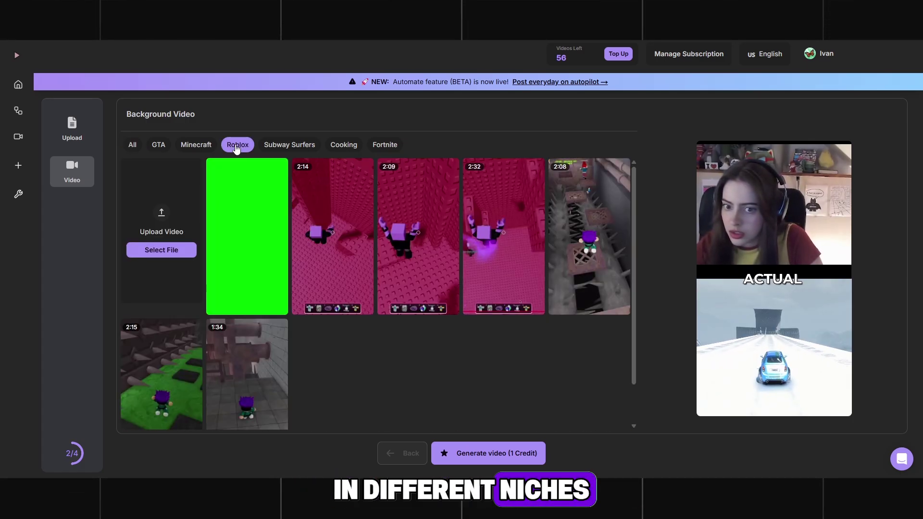
click(599, 249)
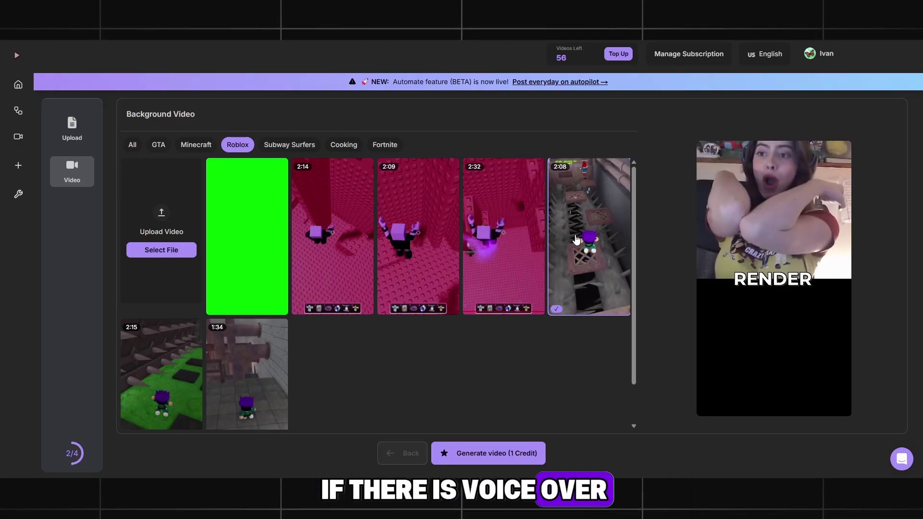
click(486, 242)
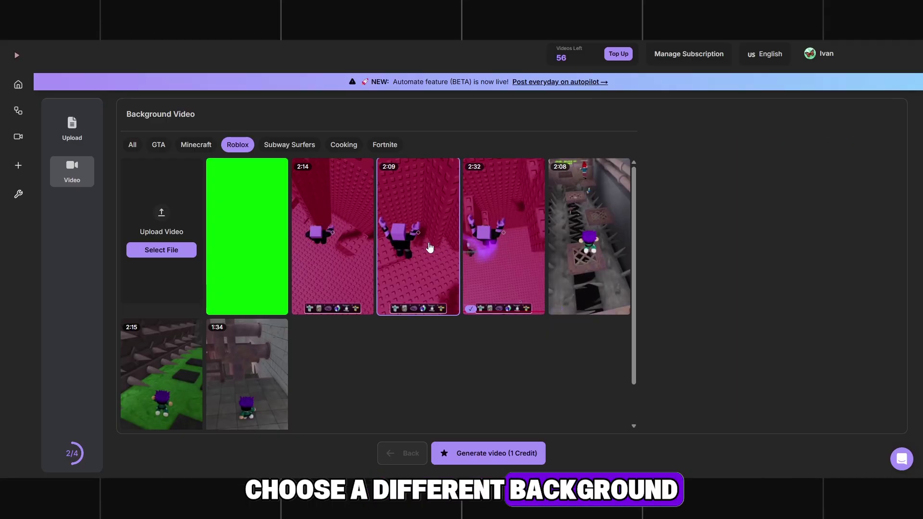
click(331, 269)
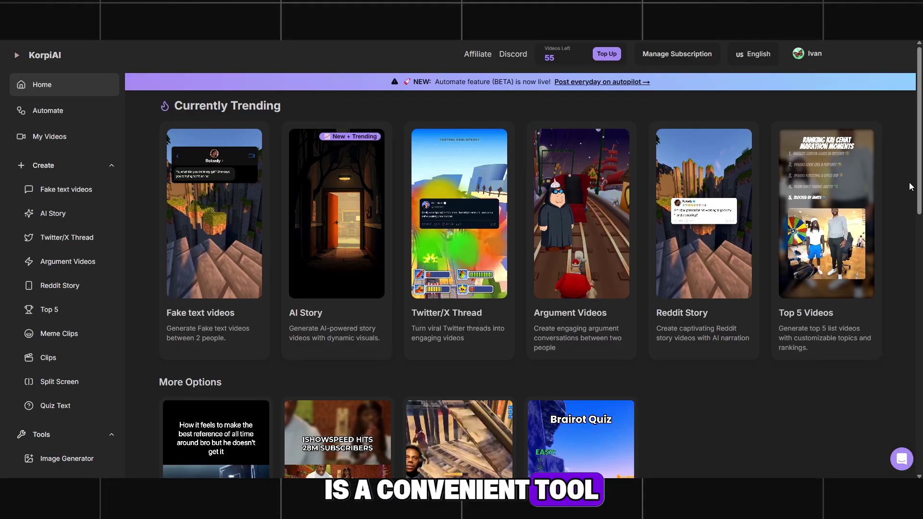
scroll(916, 188, down, 1)
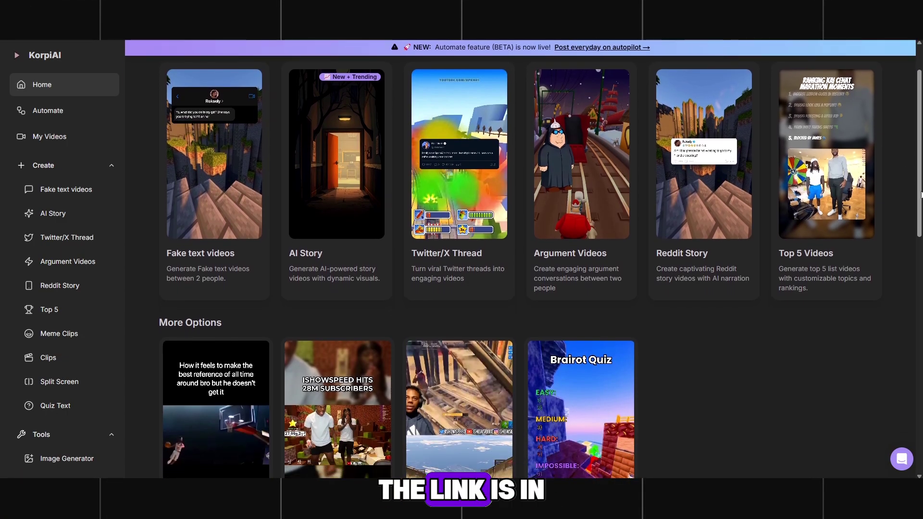